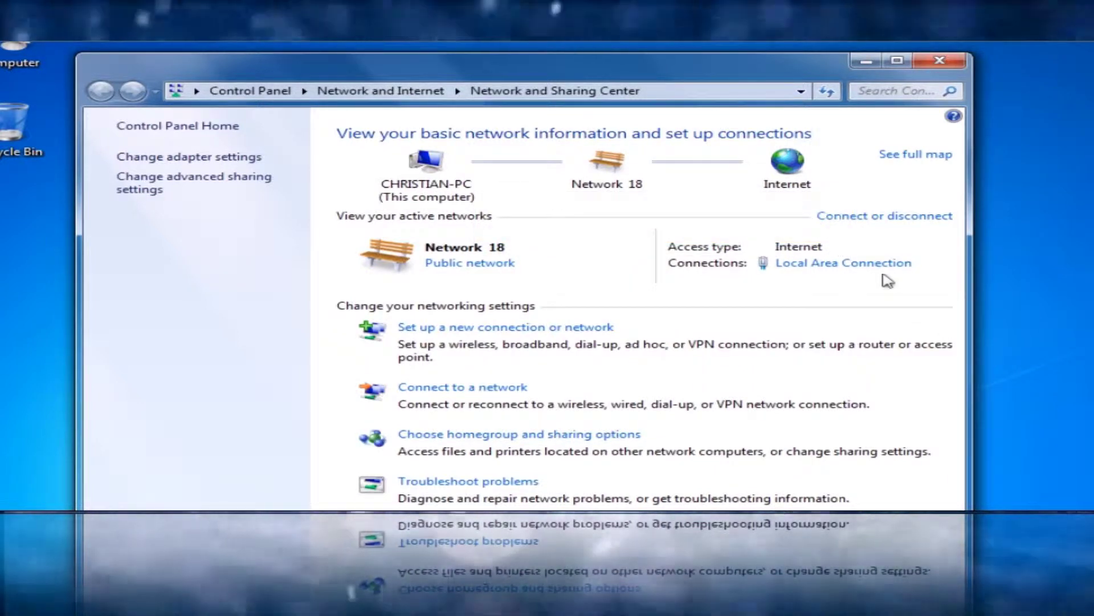
- Open the Internet Protocol Version 4 (TCP/IPv4) properties of the Local Area Connection
{"action": "left_click", "coordinate": [888, 265]}
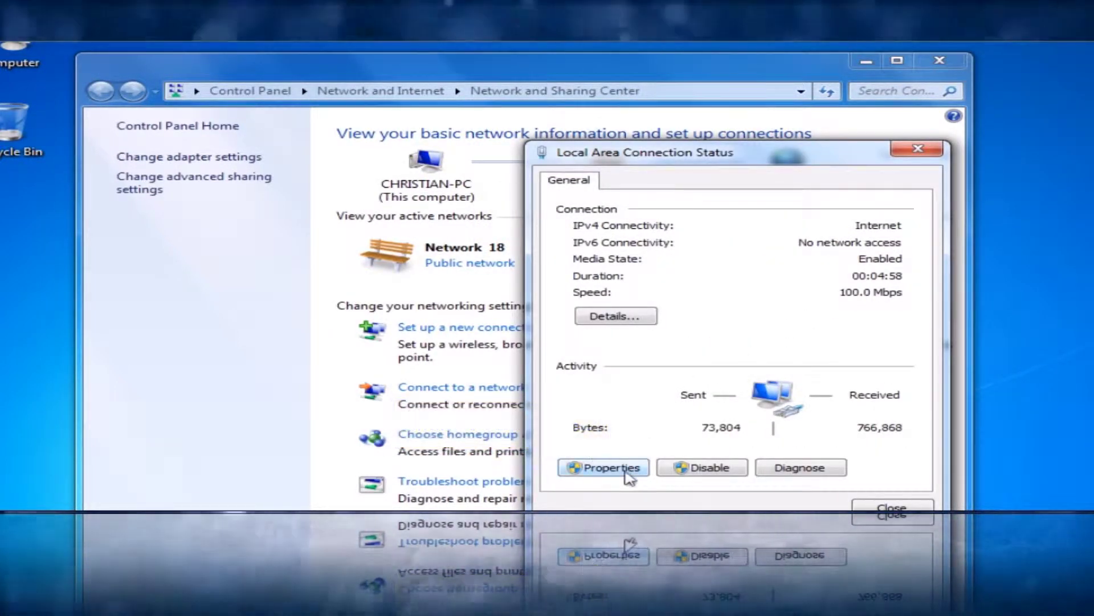
{"action": "left_click", "coordinate": [626, 472]}
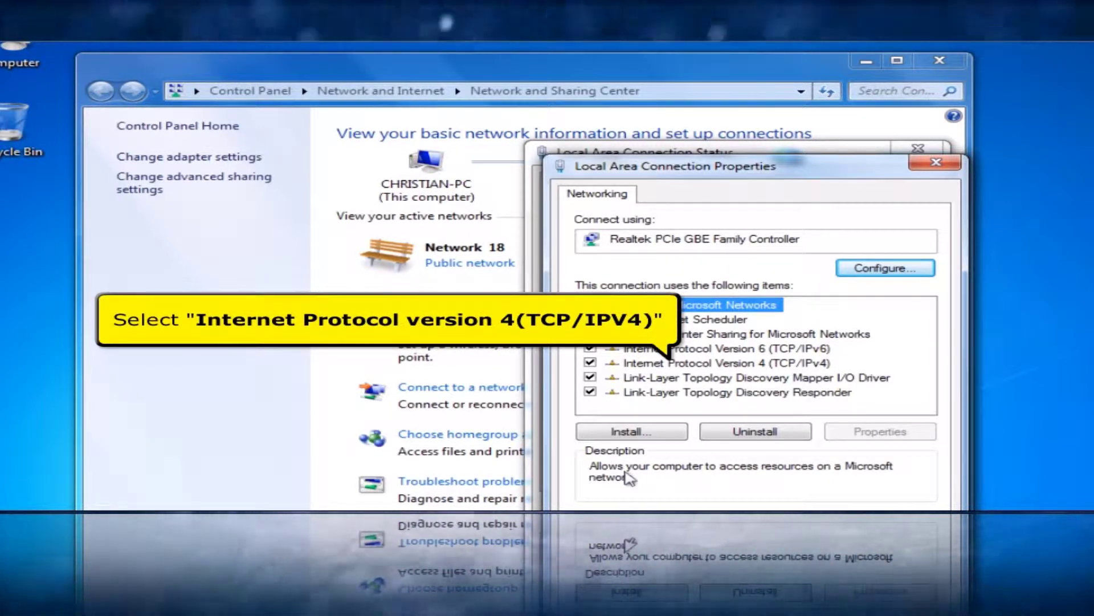
{"action": "left_click", "coordinate": [734, 364]}
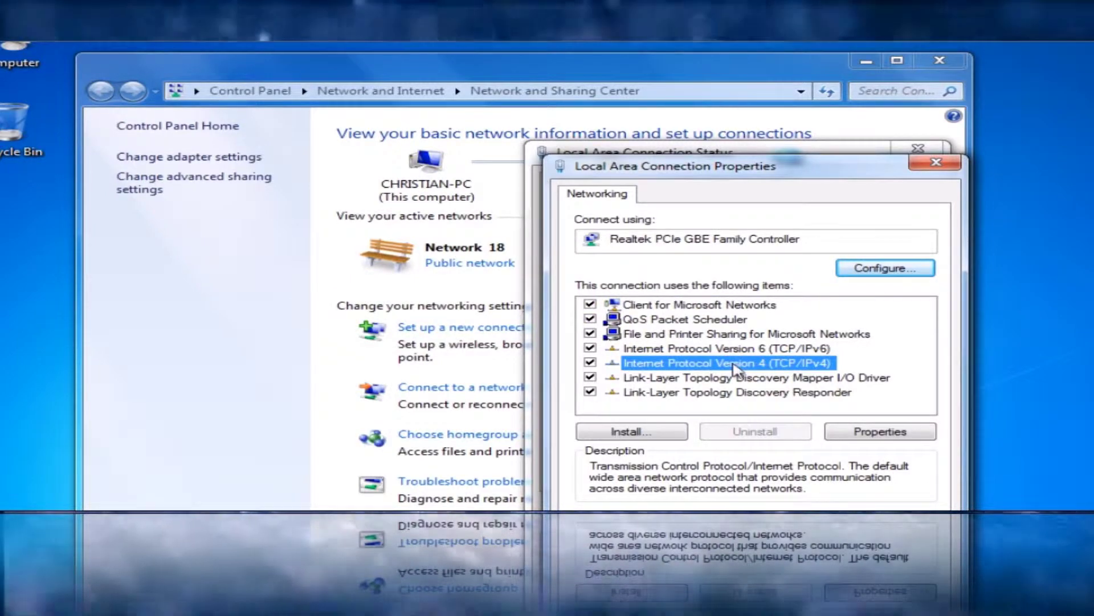
{"action": "left_click", "coordinate": [850, 431]}
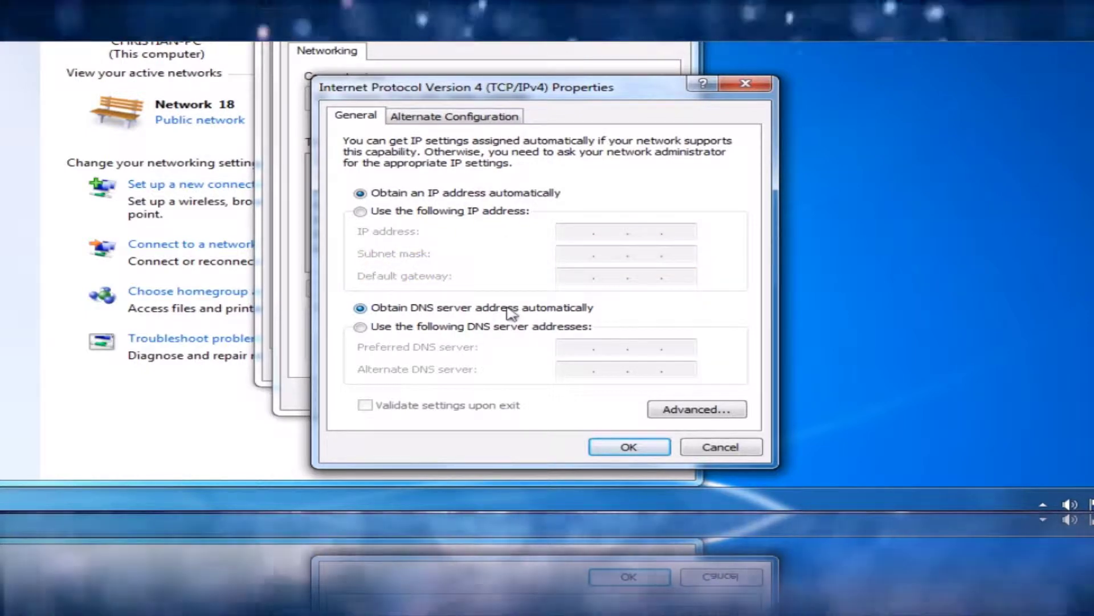
- Keep IPv4 obtaining IP and DNS addresses automatically and close the connection properties
{"action": "left_click", "coordinate": [629, 448]}
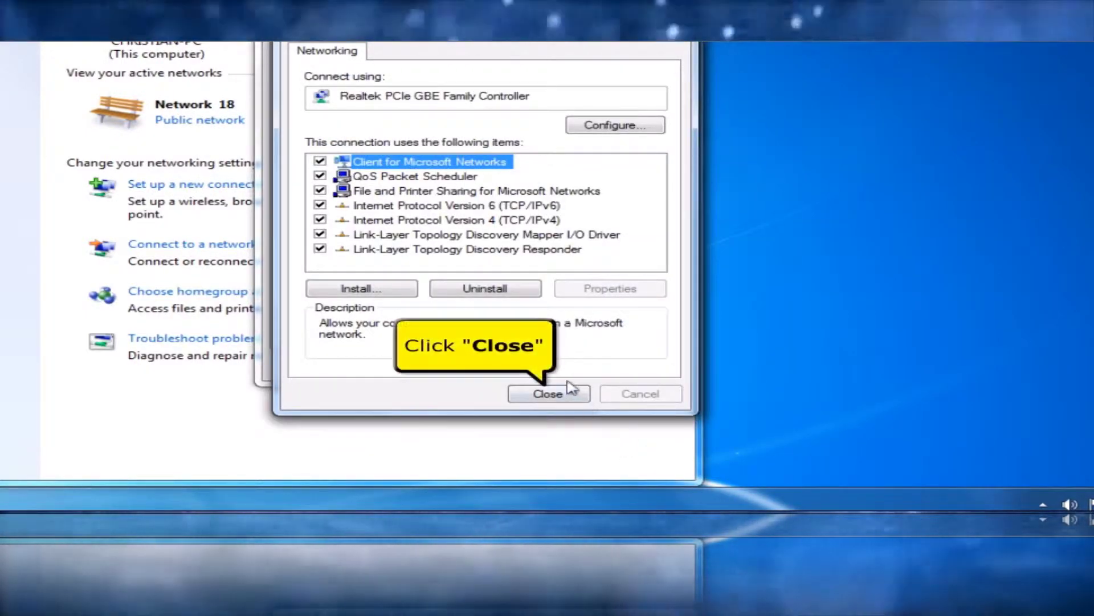
{"action": "left_click", "coordinate": [560, 393]}
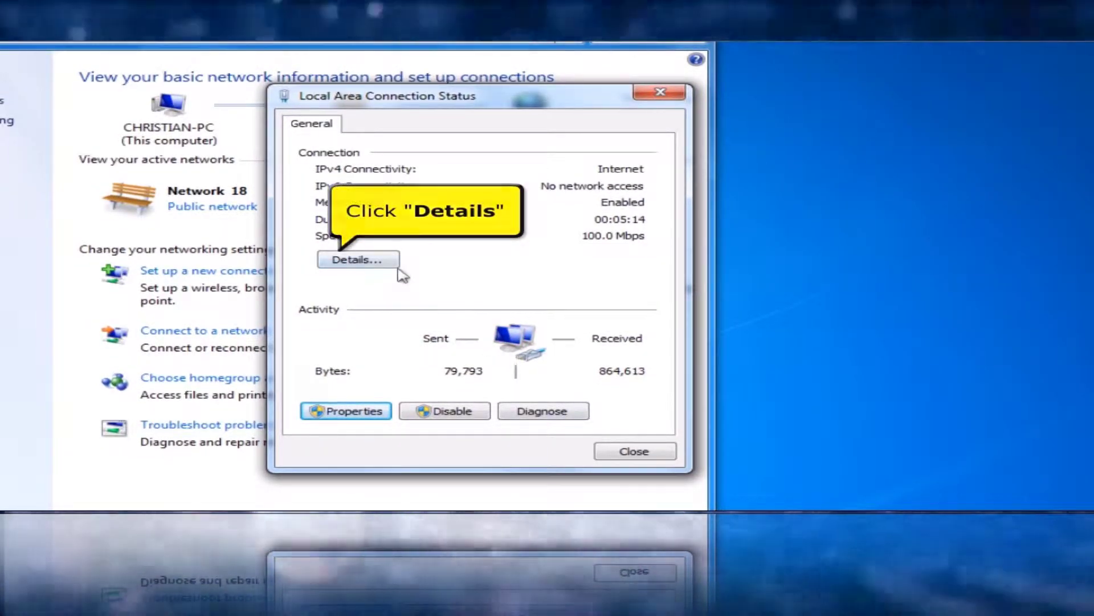
- Review the connection details (IPv4 192.168.10.2, gateway 192.168.10.1) and close all network windows
{"action": "left_click", "coordinate": [358, 260]}
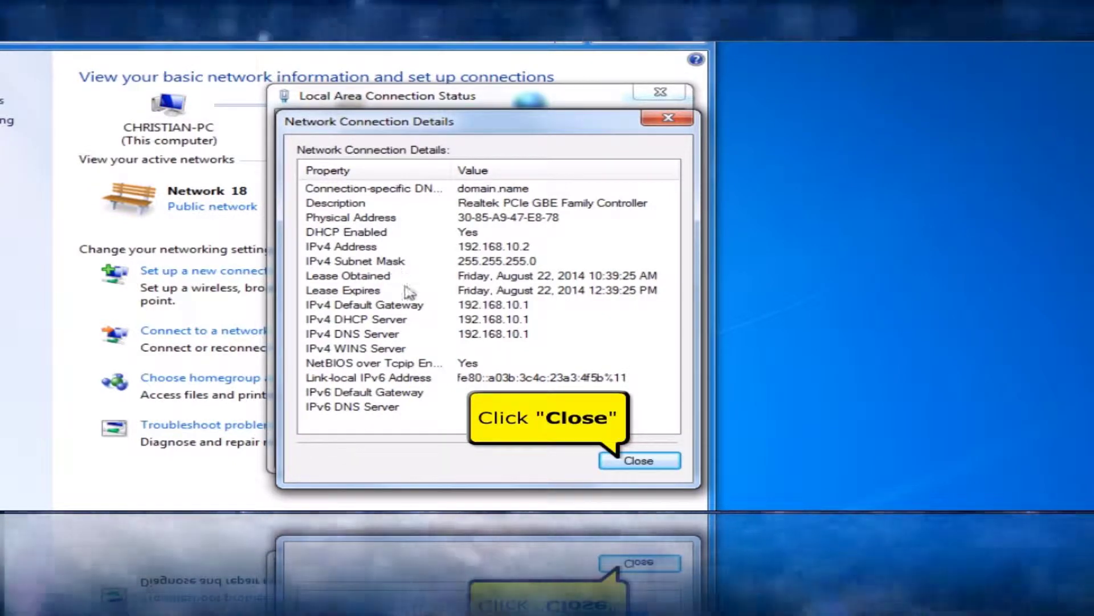
{"action": "left_click", "coordinate": [613, 456]}
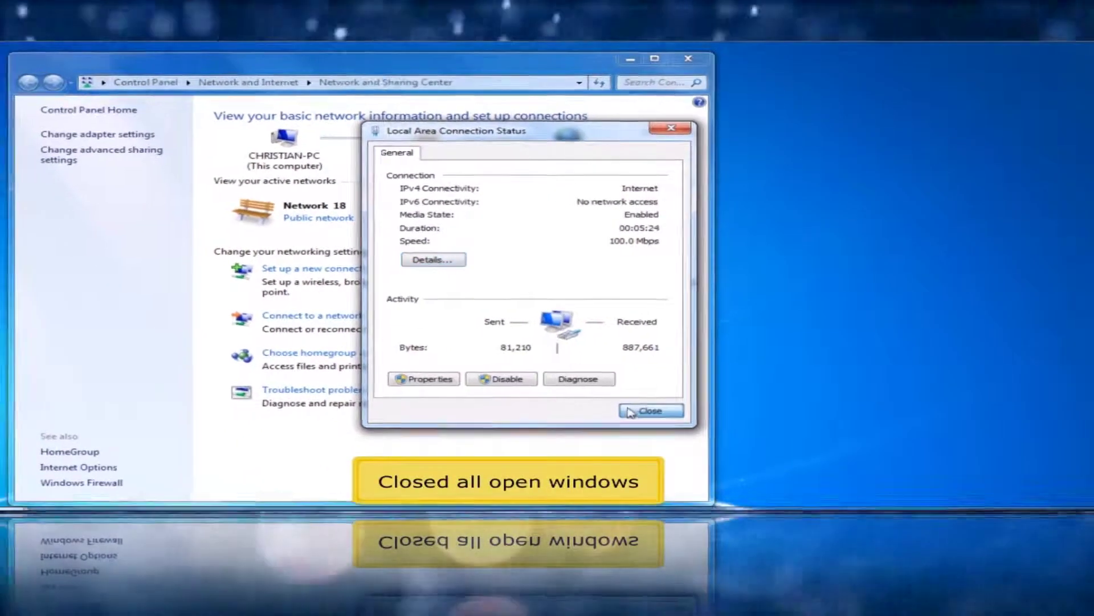
{"action": "left_click", "coordinate": [616, 445]}
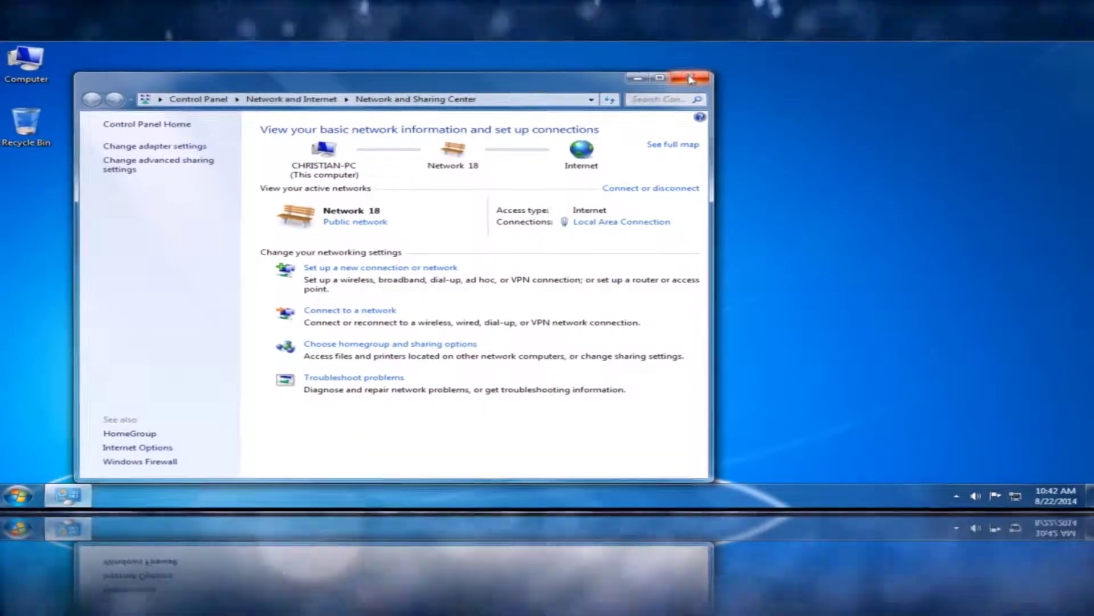
{"action": "left_click", "coordinate": [690, 80]}
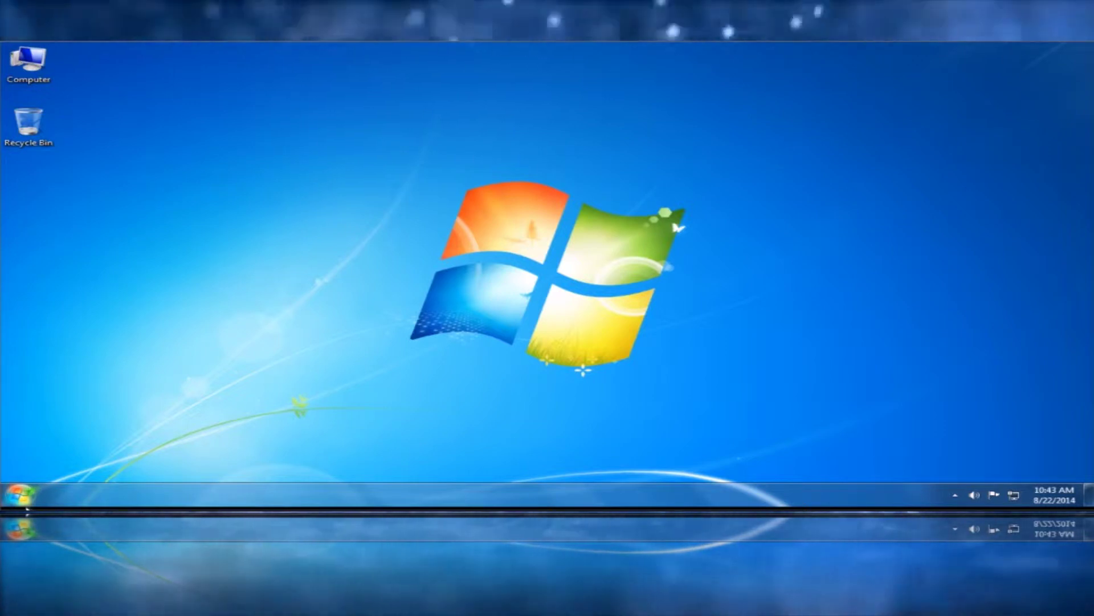
{"action": "left_click", "coordinate": [21, 495]}
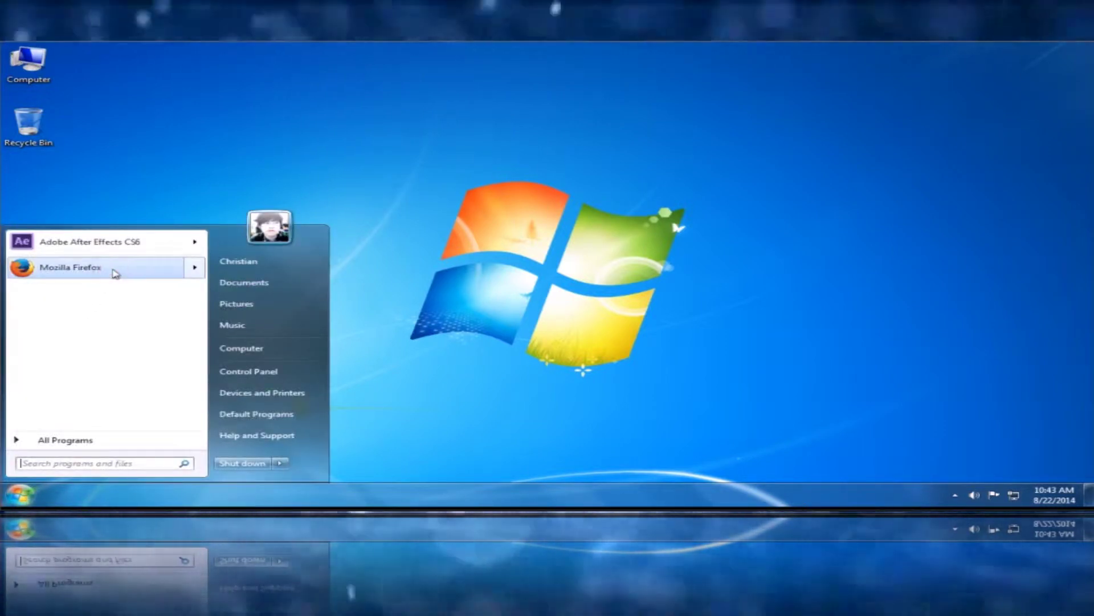
- Launch Firefox and load the router login page at 192.168.10.1
{"action": "left_click", "coordinate": [116, 269]}
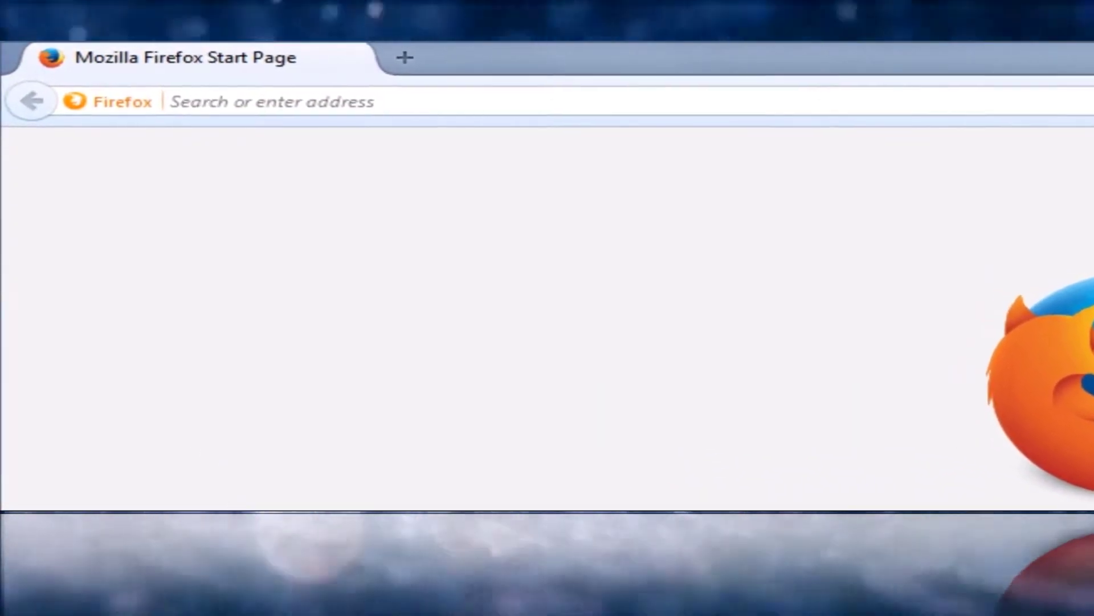
{"action": "type", "text": "192.168.1"}
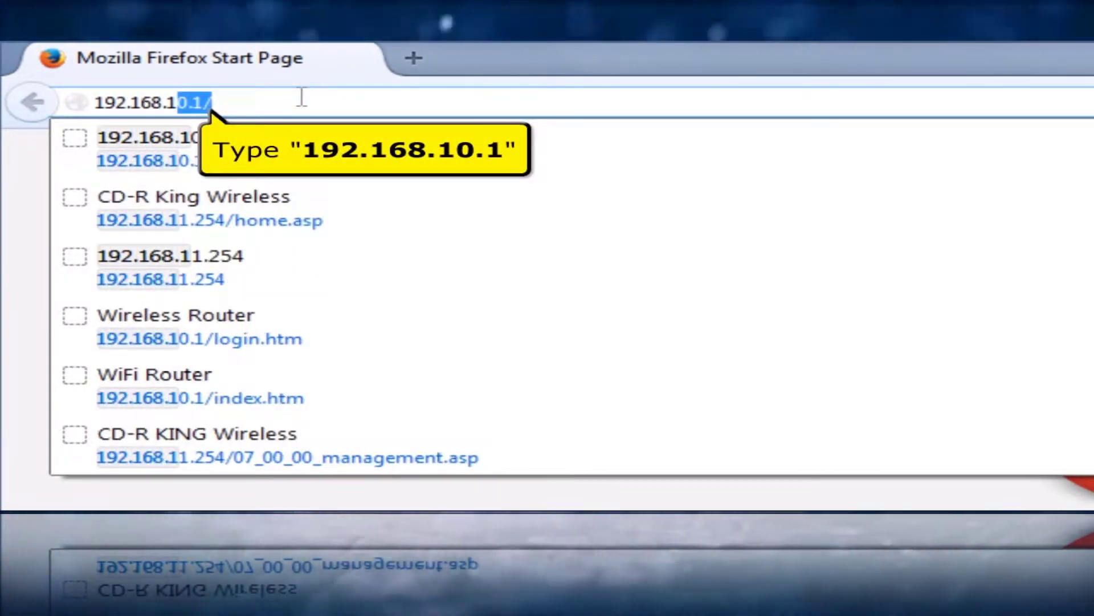
{"action": "type", "text": "0.1"}
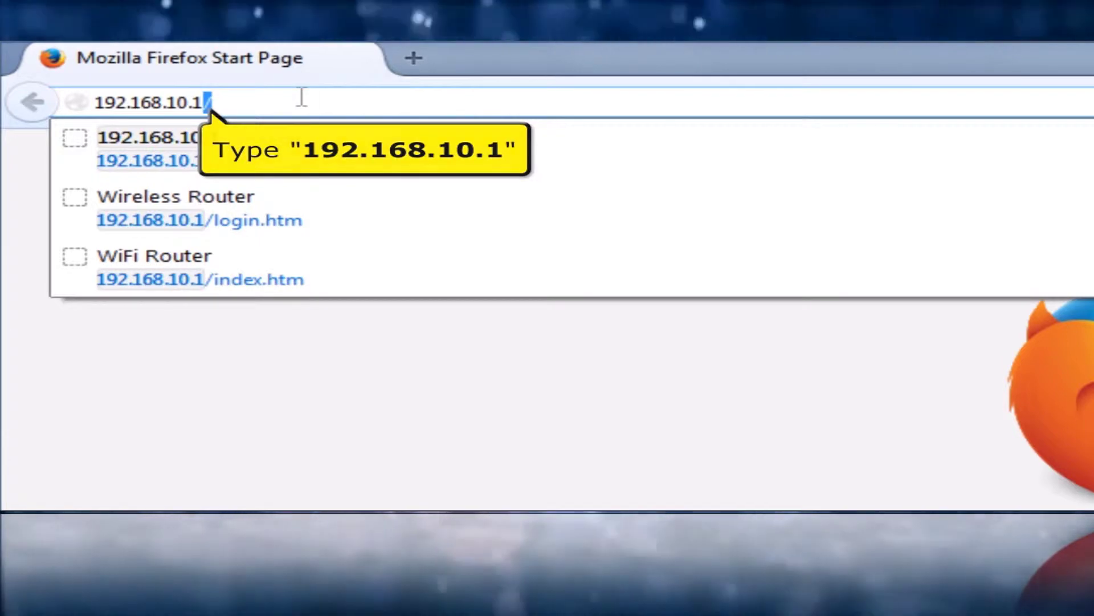
{"action": "key", "text": "Return"}
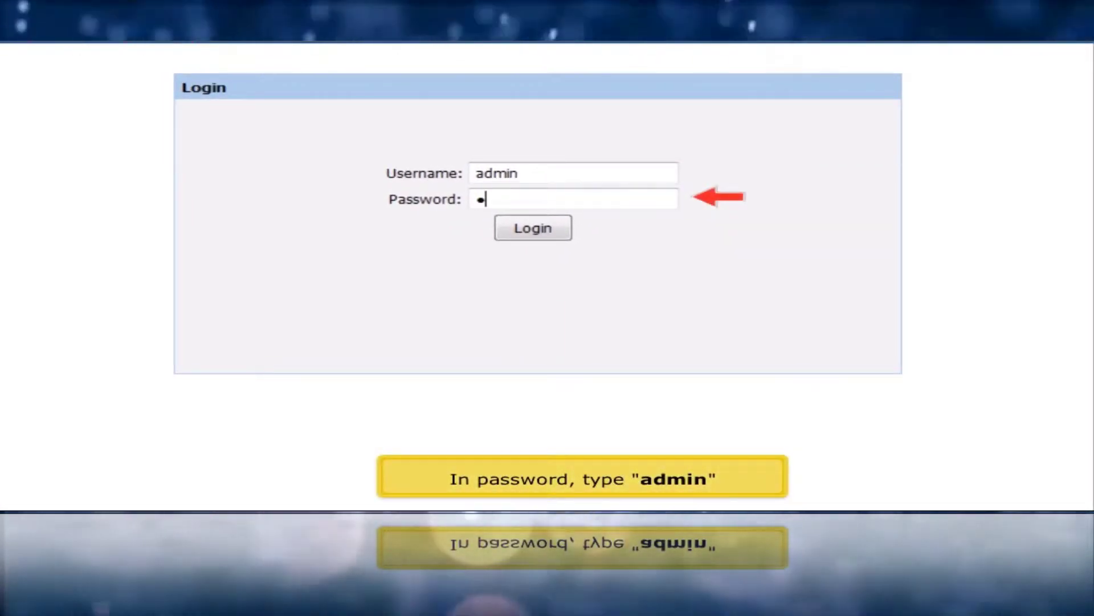
- Finish entering the router password and log in to the Status page
{"action": "type", "text": "n"}
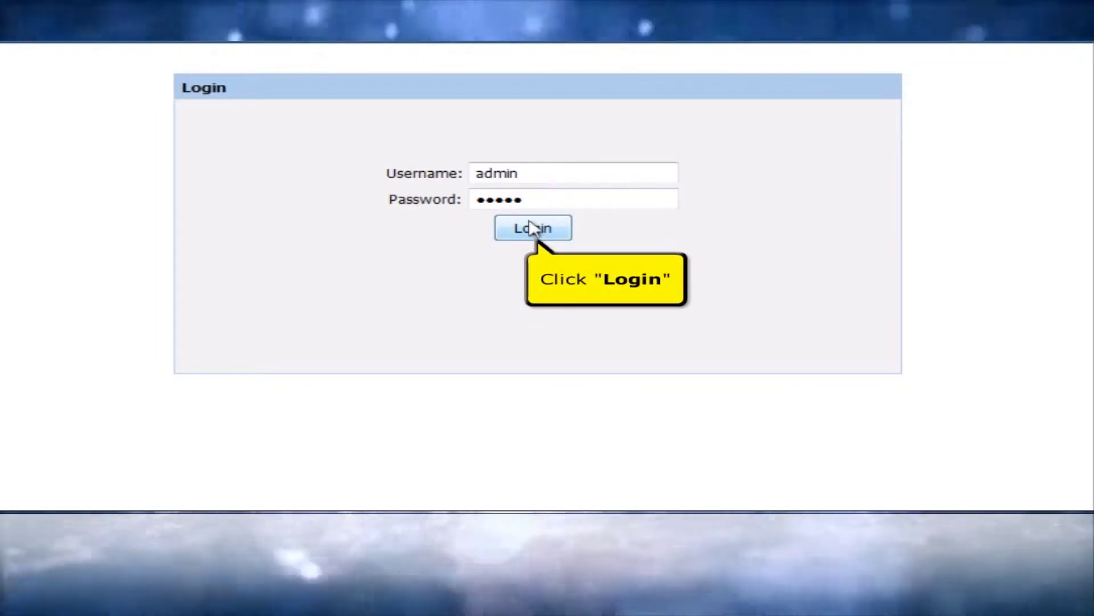
{"action": "left_click", "coordinate": [533, 228]}
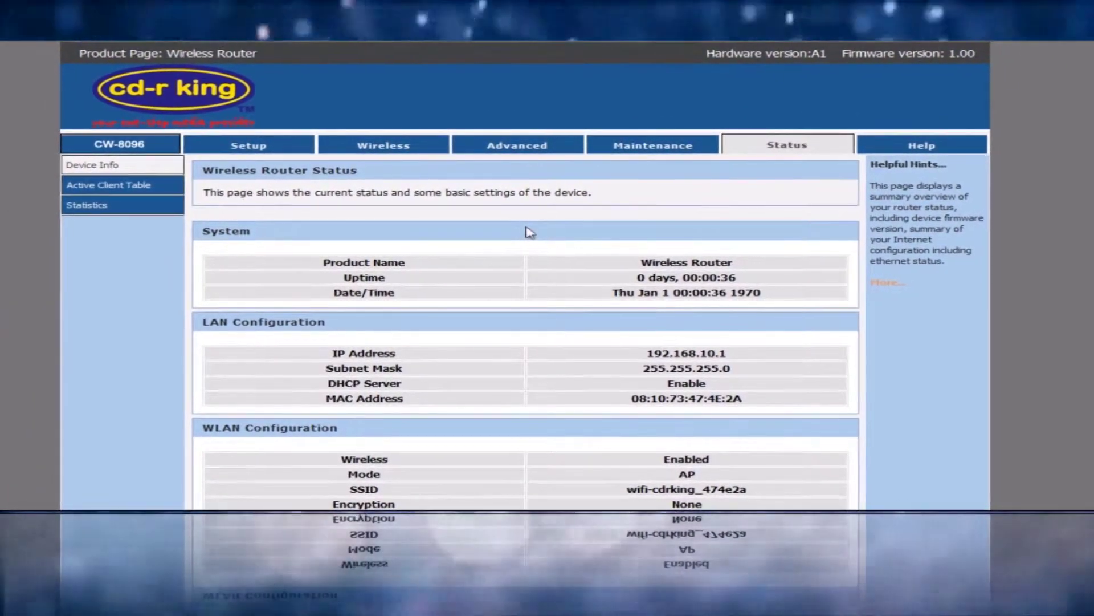
- Set the WAN access type to DHCP Client, clone the PC's MAC address, and apply
{"action": "left_click", "coordinate": [249, 147]}
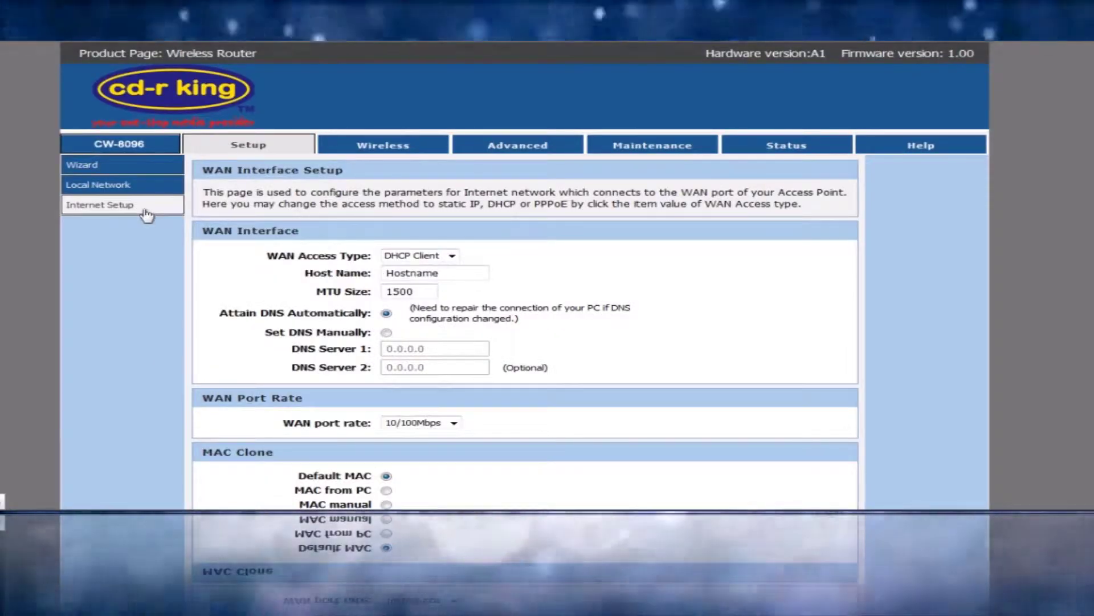
{"action": "left_click", "coordinate": [456, 260]}
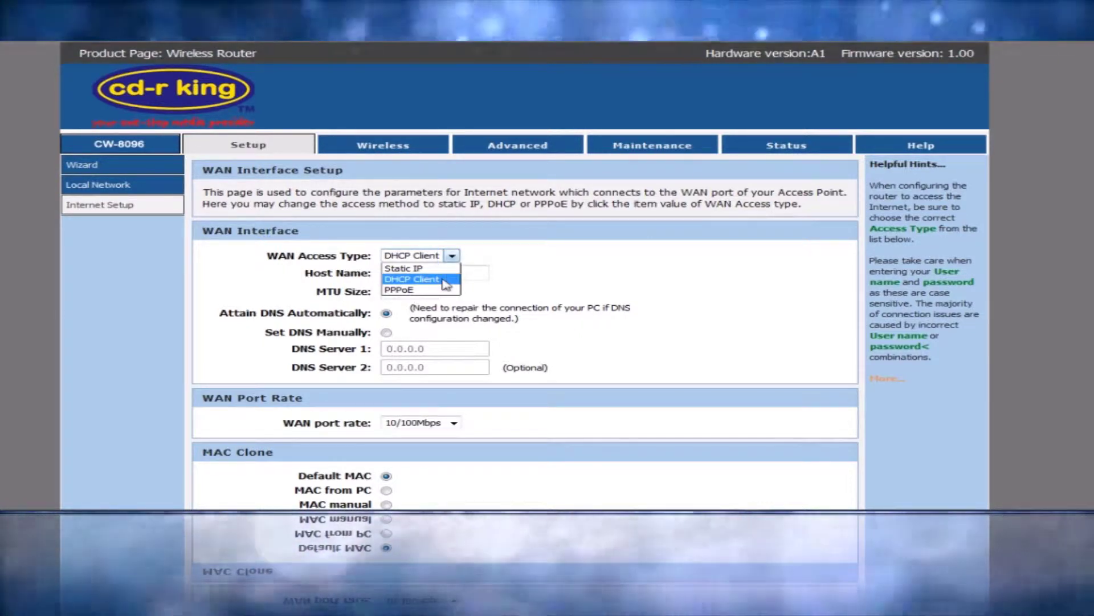
{"action": "left_click", "coordinate": [446, 284]}
{"action": "scroll", "coordinate": [525, 274], "scroll_direction": "down", "scroll_amount": 3}
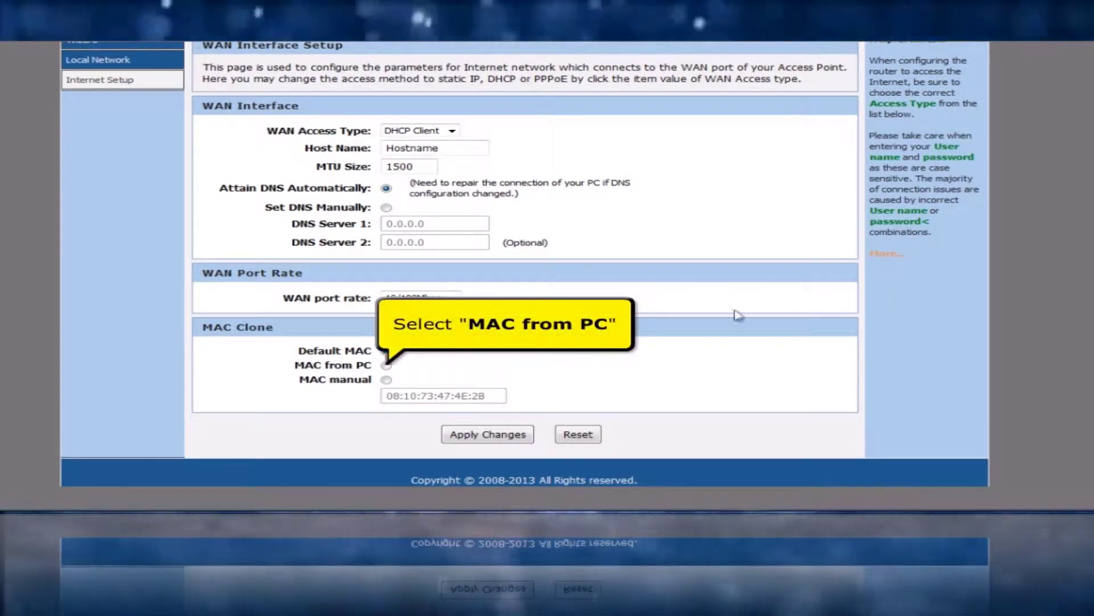
{"action": "left_click", "coordinate": [387, 366]}
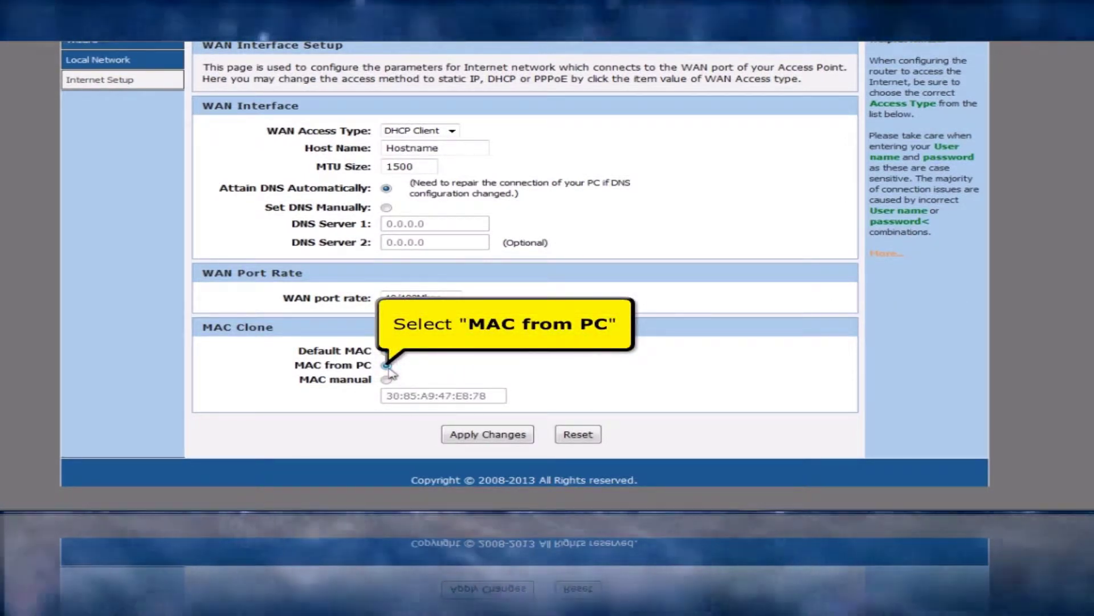
{"action": "left_click", "coordinate": [464, 435]}
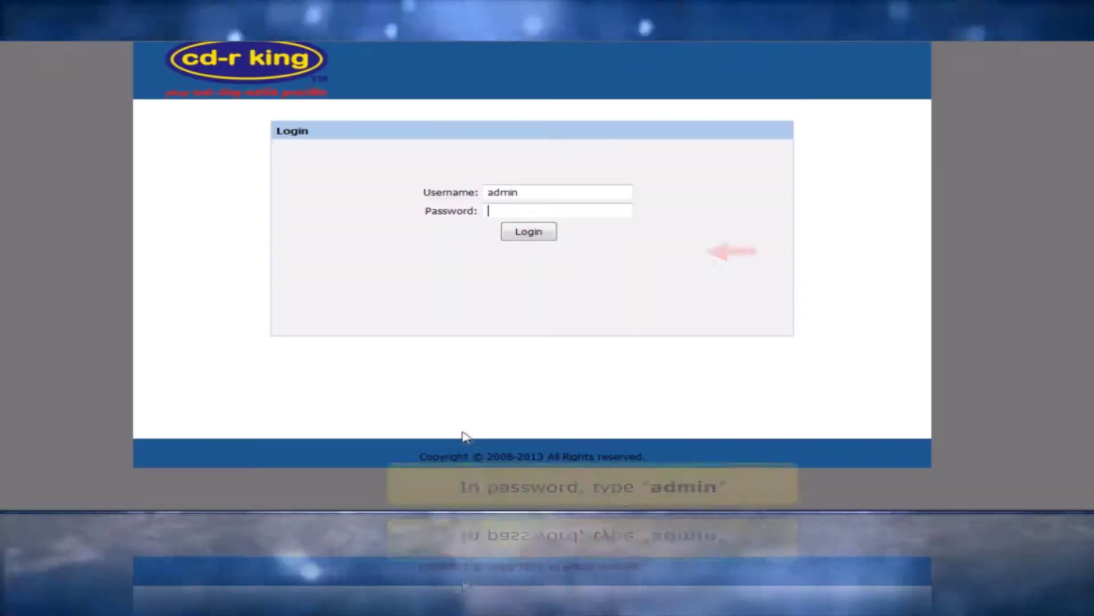
- Log back in with the admin password and rename the wireless SSID to 'cd-r king wi-fi'
{"action": "type", "text": "admin"}
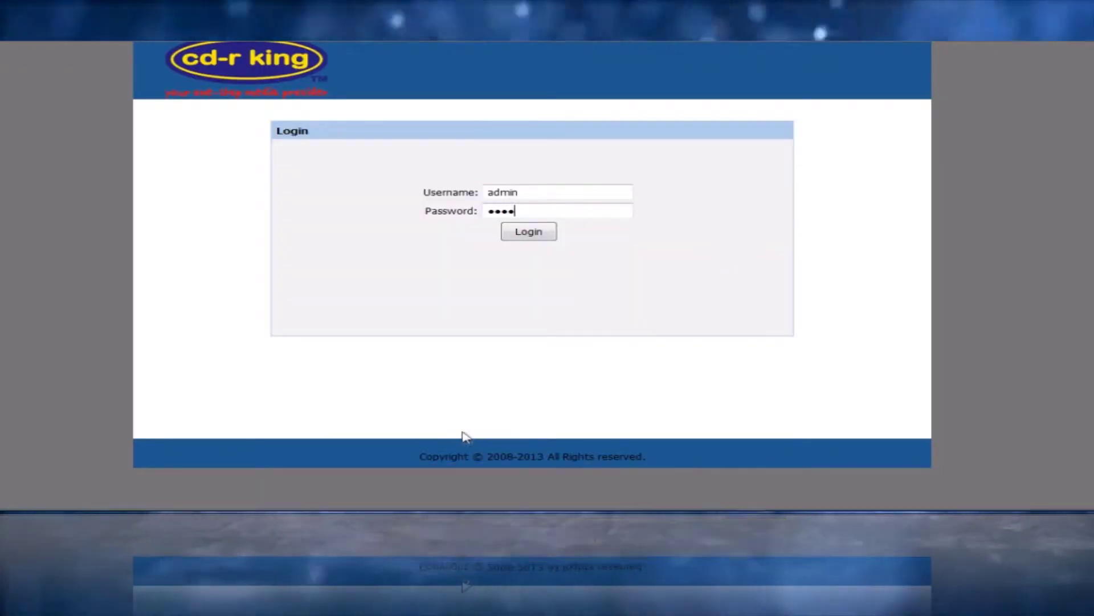
{"action": "left_click", "coordinate": [528, 231]}
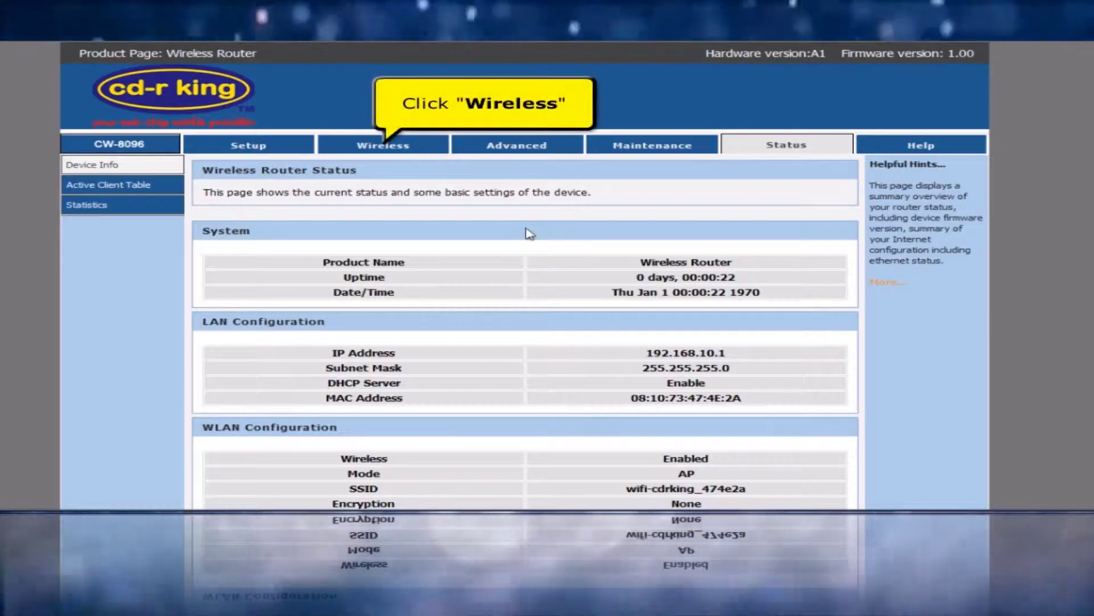
{"action": "left_click", "coordinate": [406, 149]}
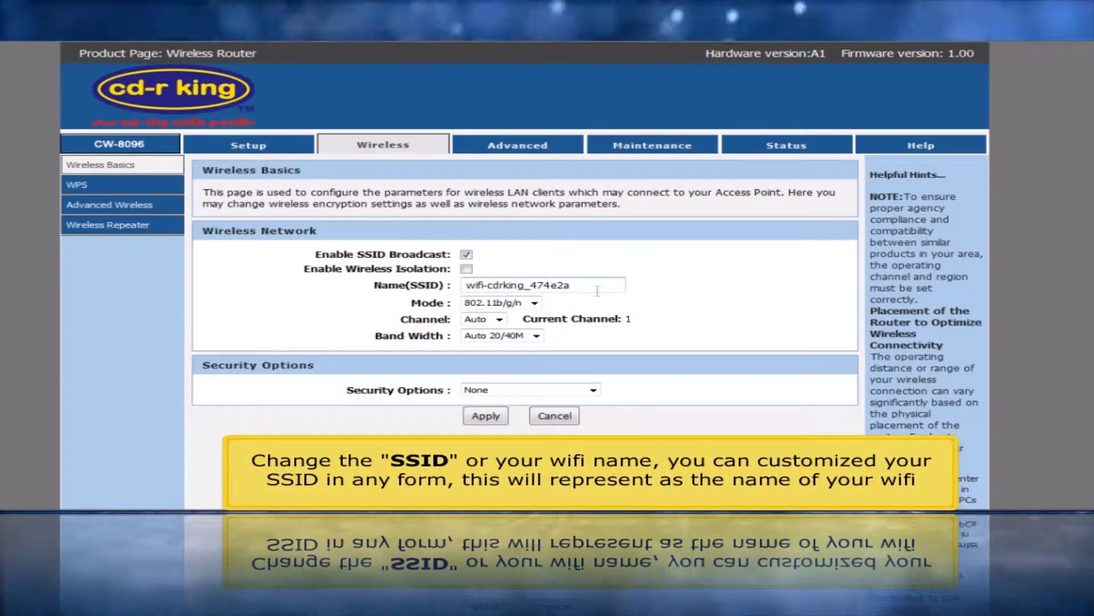
{"action": "left_click_drag", "start_coordinate": [597, 291], "coordinate": [415, 292]}
{"action": "type", "text": "cd-r king wi-fi"}
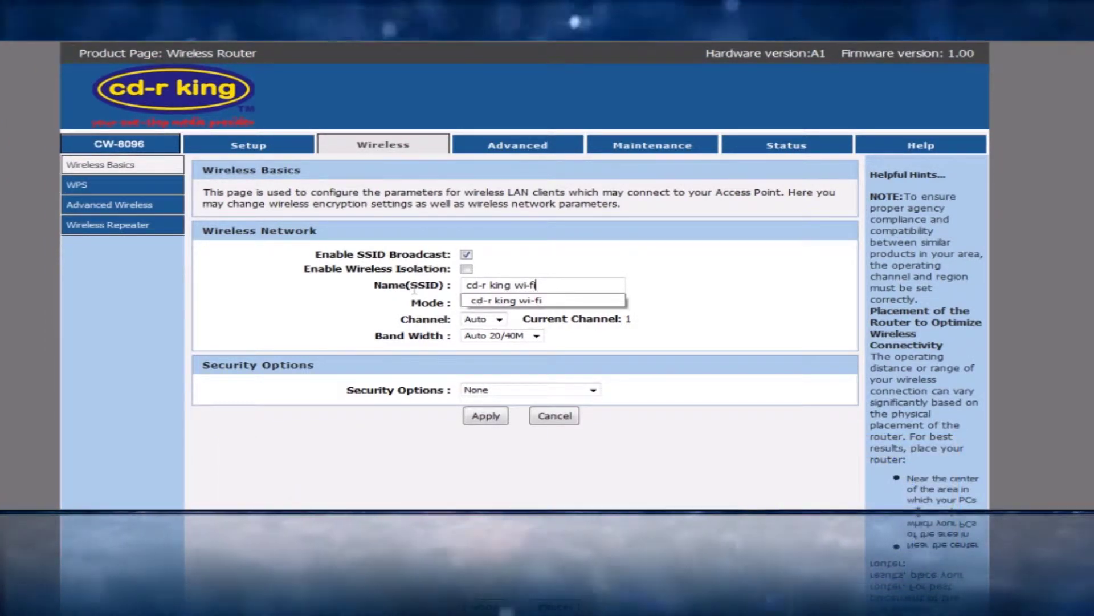
{"action": "left_click", "coordinate": [594, 389]}
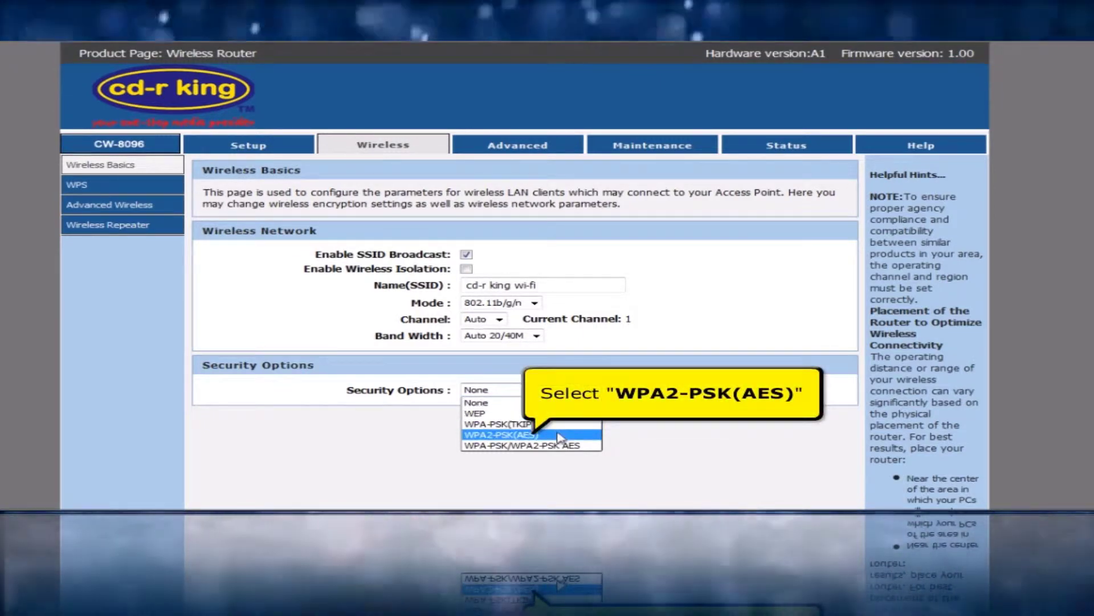
- Secure the Wi-Fi with WPA2-PSK(AES) and a pre-shared key, and apply the settings
{"action": "left_click", "coordinate": [559, 435]}
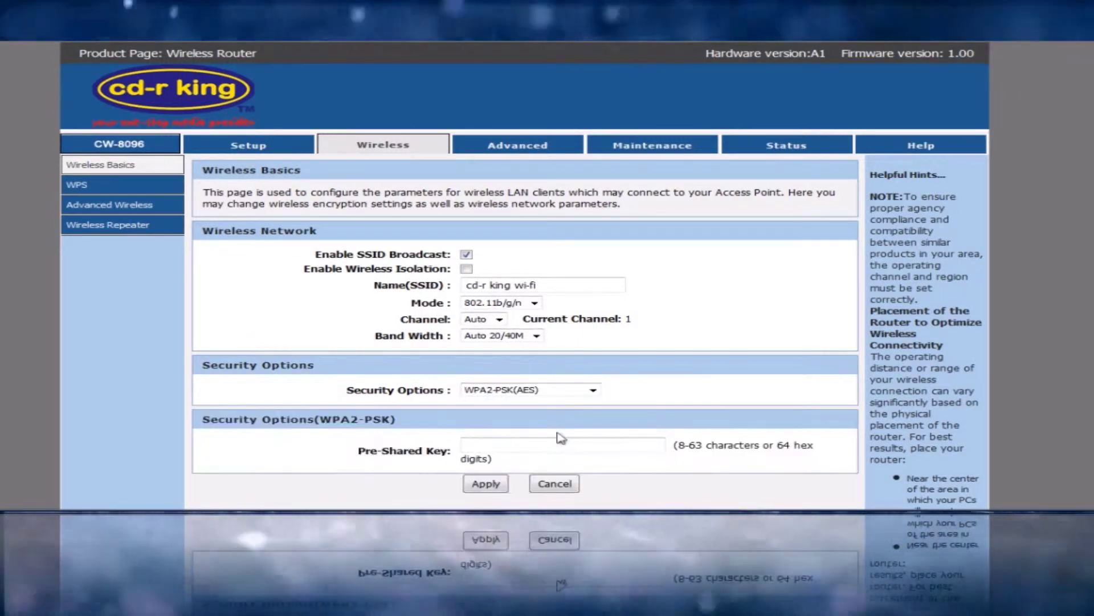
{"action": "left_click", "coordinate": [559, 450]}
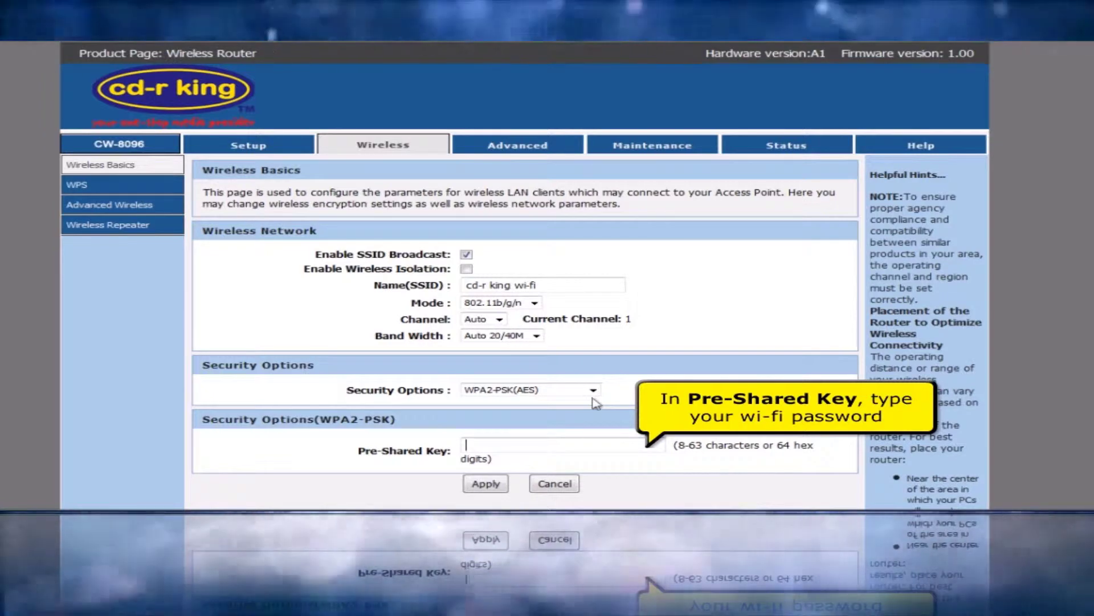
{"action": "type", "text": "123456890"}
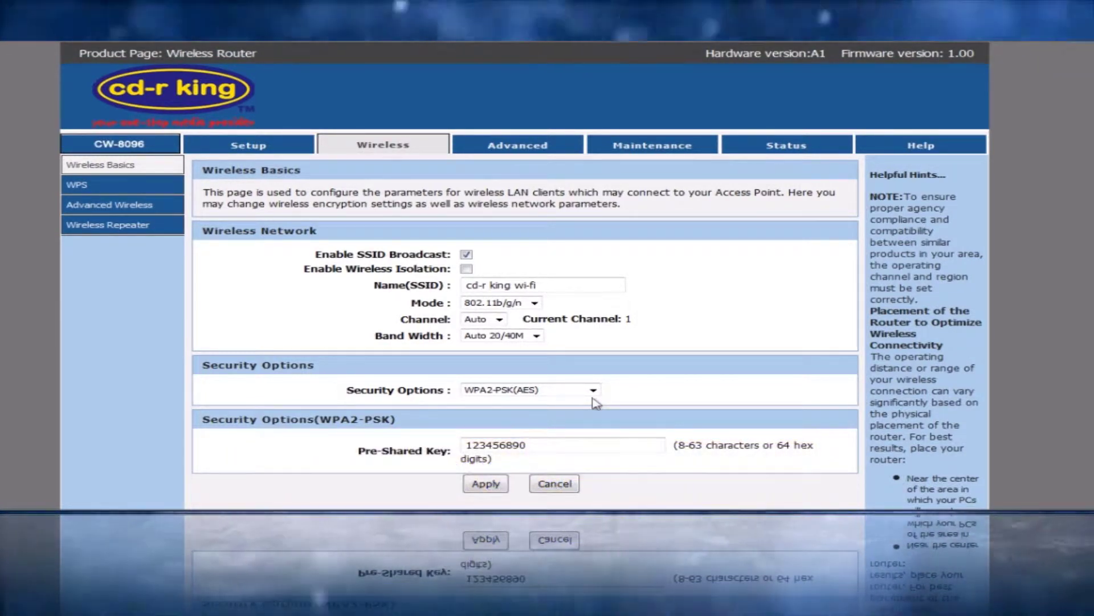
{"action": "left_click", "coordinate": [491, 484]}
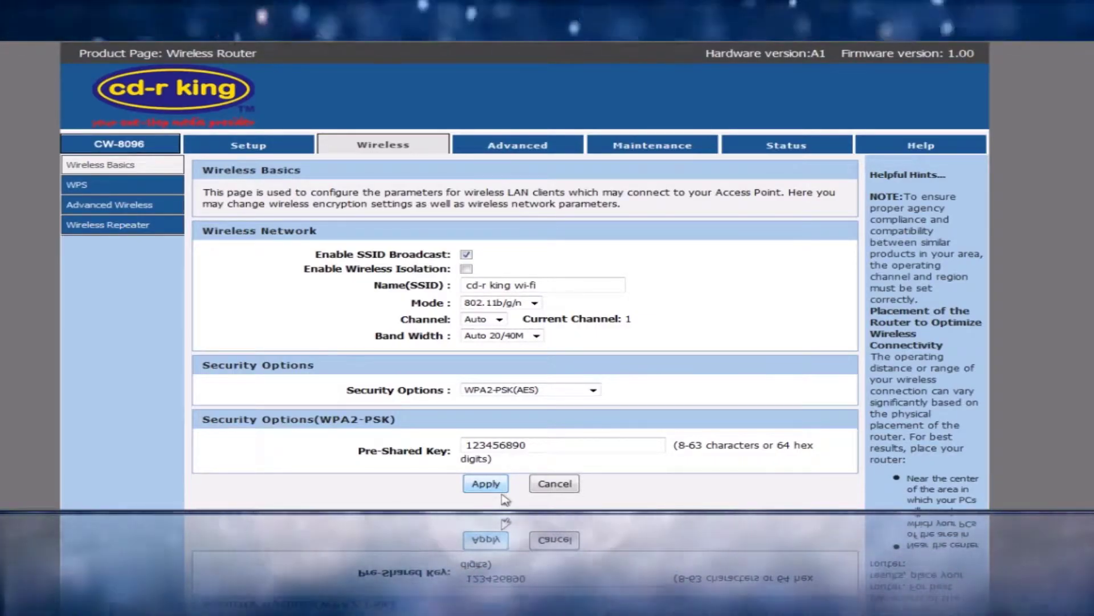
{"action": "left_click", "coordinate": [785, 147]}
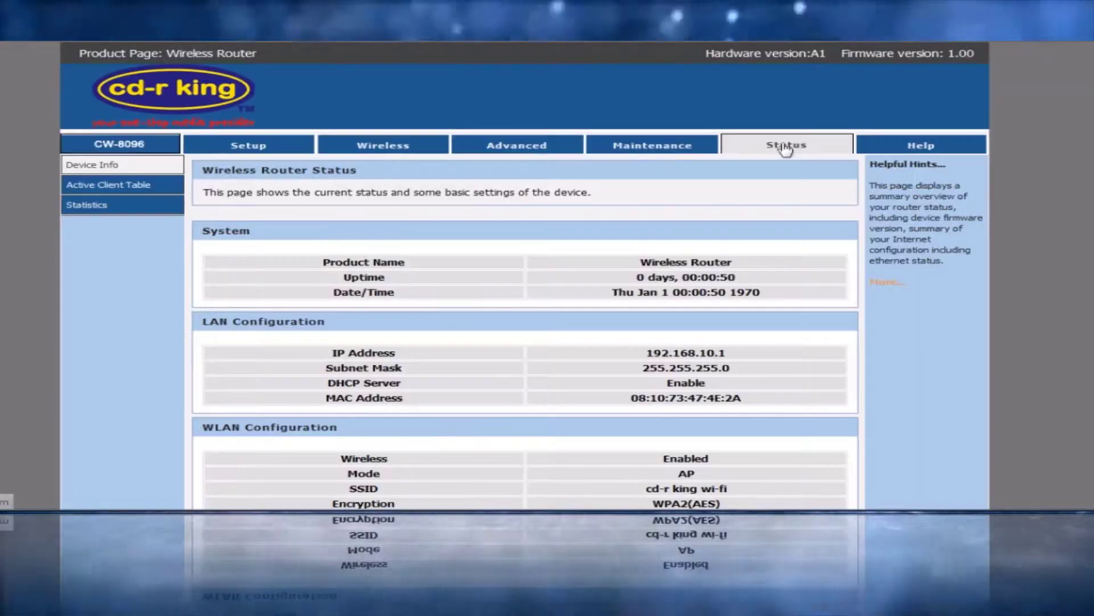
- Scroll to WAN Configuration to confirm Link Up (DHCP Client) with IP 192.168.2.40
{"action": "scroll", "coordinate": [524, 274], "scroll_direction": "down", "scroll_amount": 4}
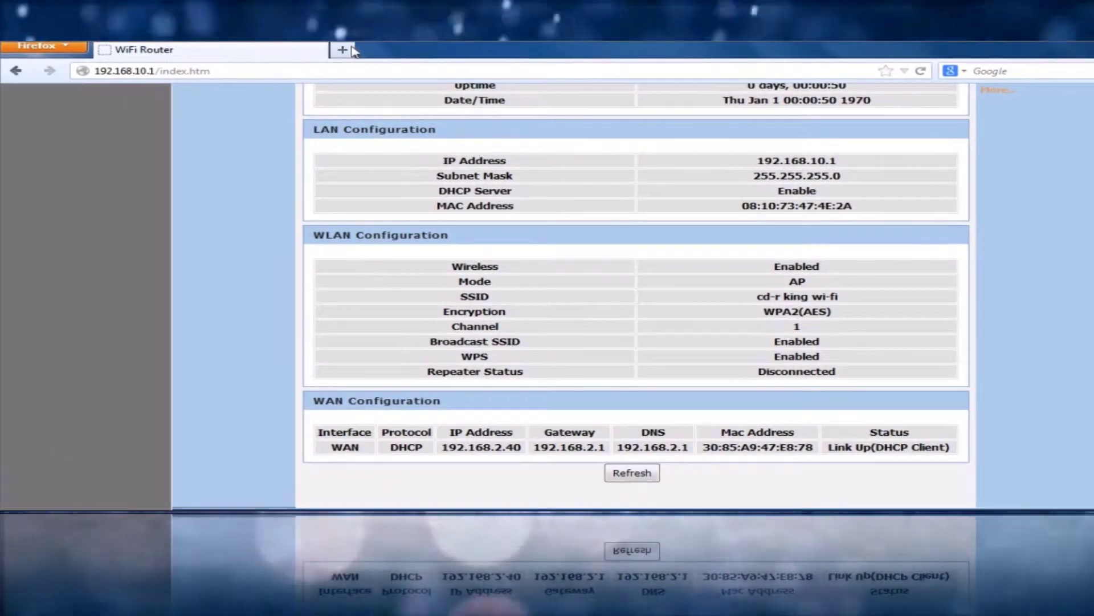
{"action": "left_click", "coordinate": [342, 50]}
{"action": "type", "text": "www.cd"}
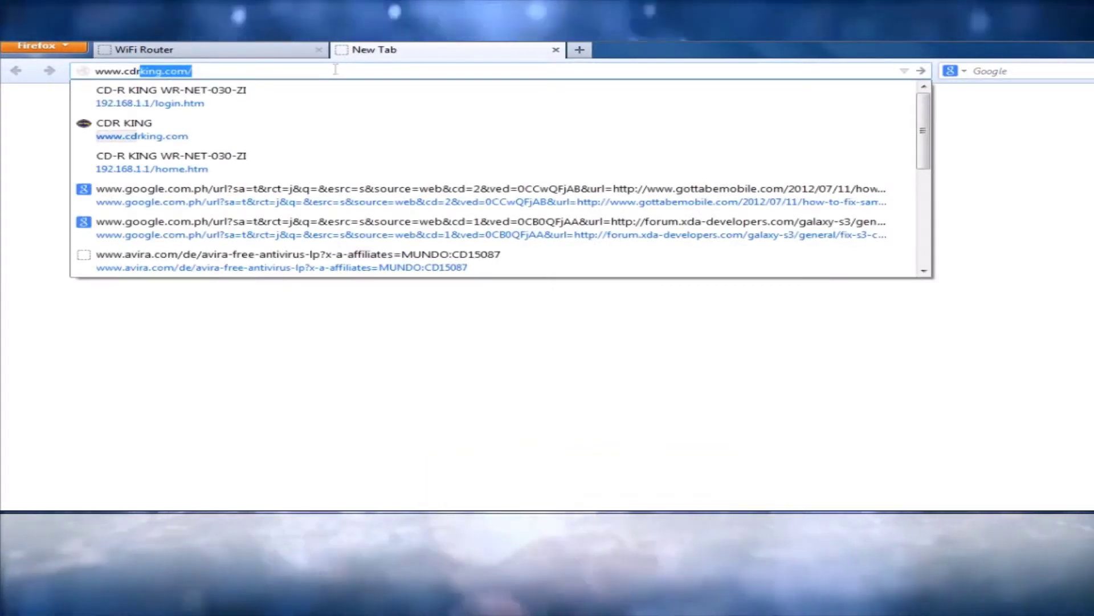
{"action": "type", "text": "rking.com"}
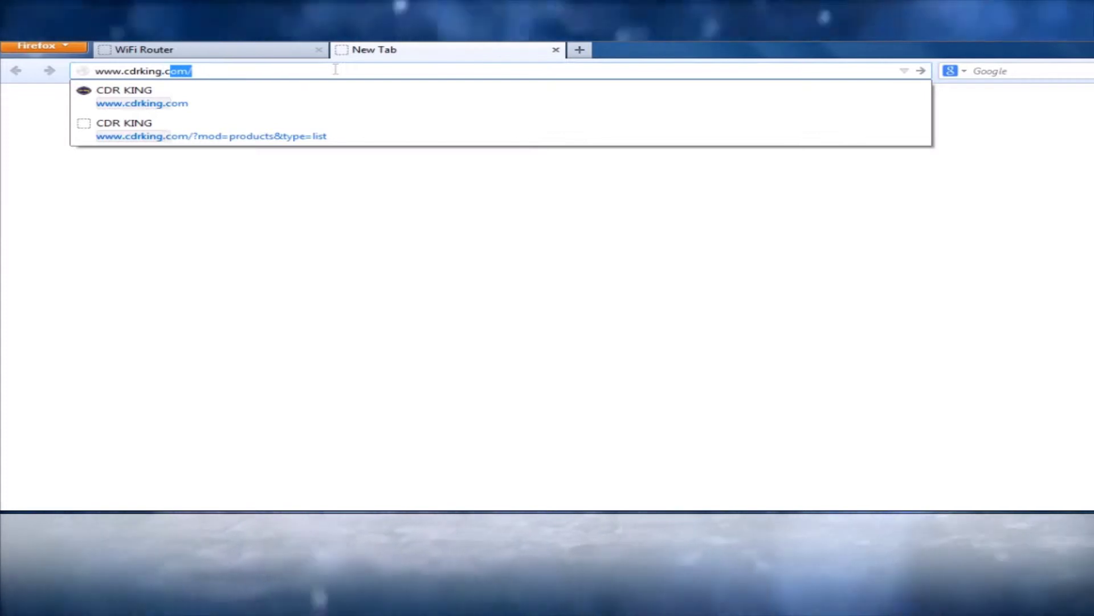
{"action": "key", "text": "Return"}
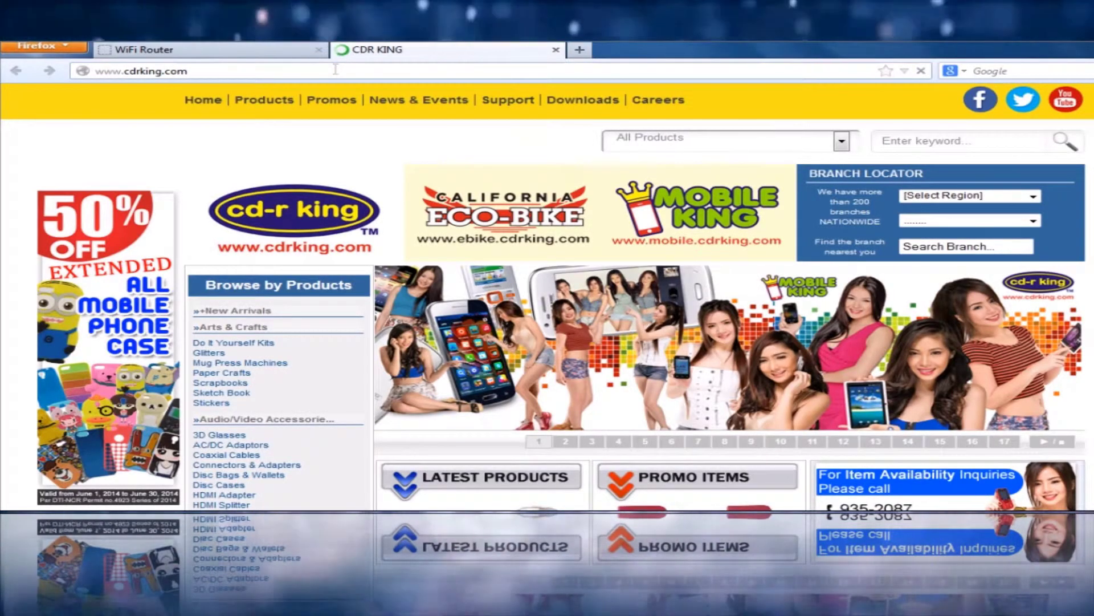
{"action": "scroll", "coordinate": [335, 69], "scroll_direction": "down", "scroll_amount": 8}
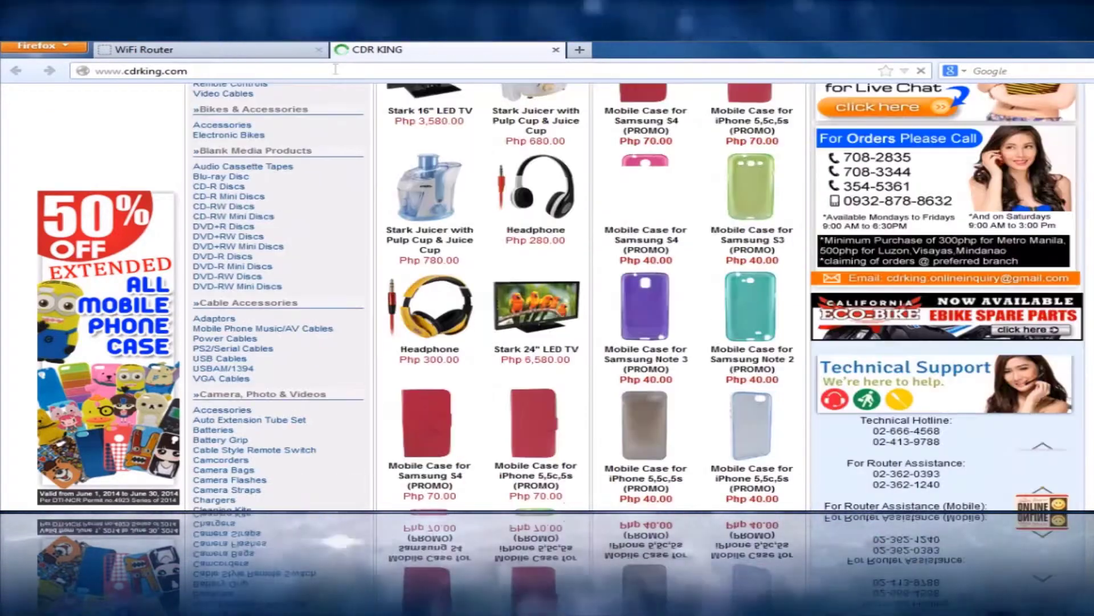
{"action": "scroll", "coordinate": [336, 69], "scroll_direction": "up", "scroll_amount": 4}
{"action": "scroll", "coordinate": [336, 69], "scroll_direction": "up", "scroll_amount": 1}
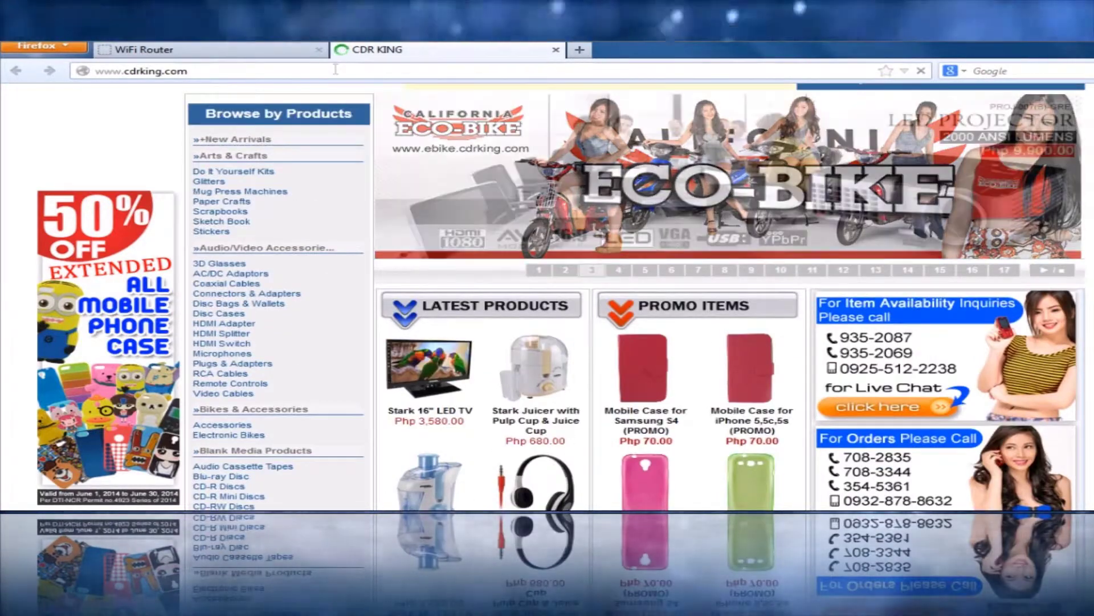
{"action": "scroll", "coordinate": [336, 69], "scroll_direction": "down", "scroll_amount": 1}
{"action": "scroll", "coordinate": [336, 69], "scroll_direction": "down", "scroll_amount": 6}
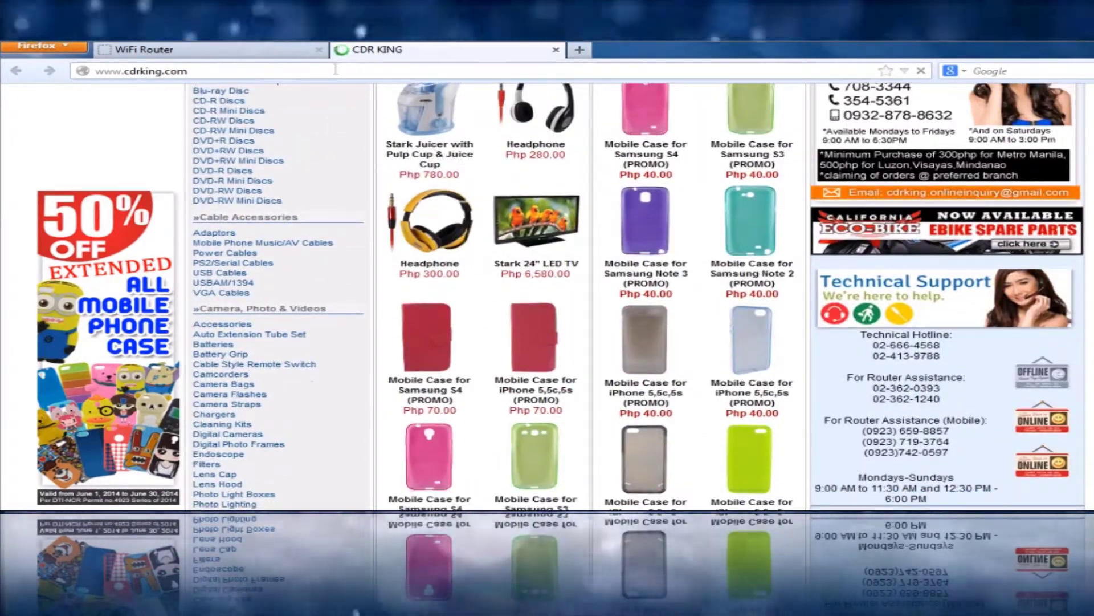
{"action": "scroll", "coordinate": [335, 69], "scroll_direction": "up", "scroll_amount": 2}
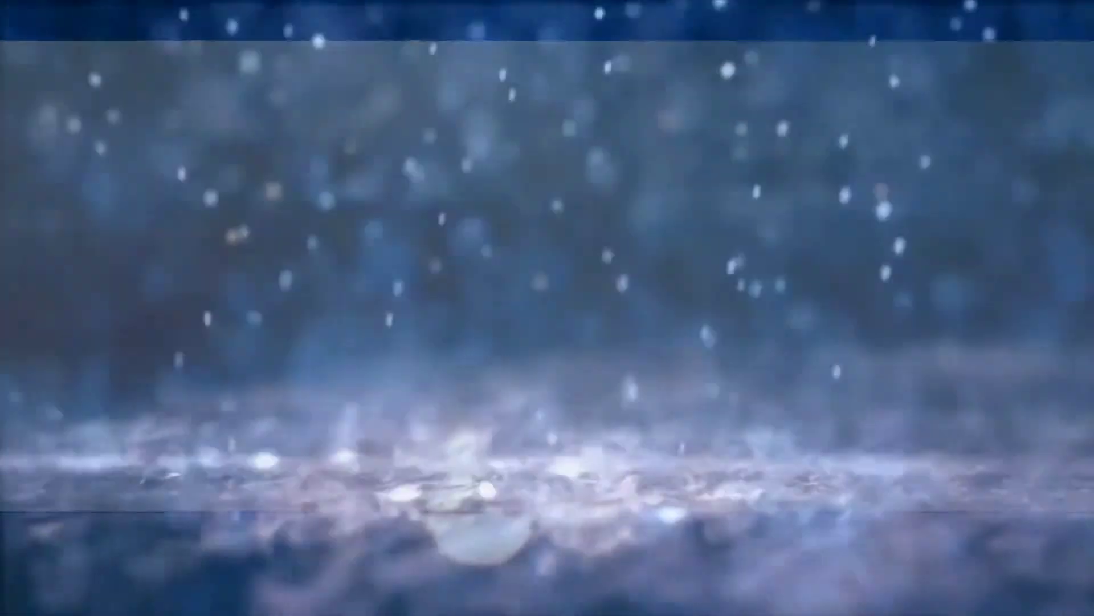